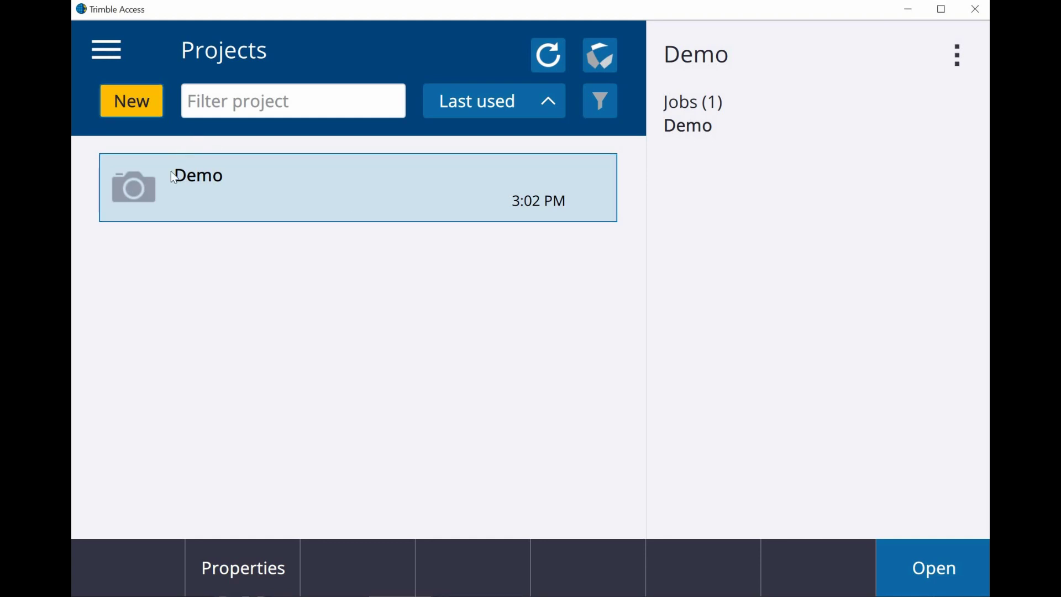
Open the Demo job's properties and list the active map files, expanding Site.dxf.
left_click(937, 574)
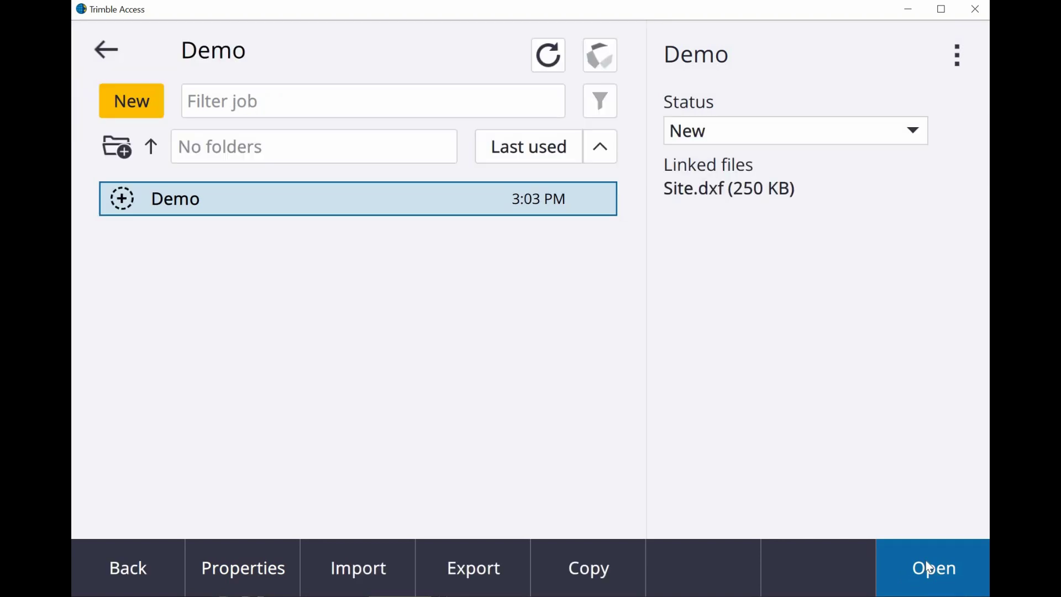
left_click(283, 570)
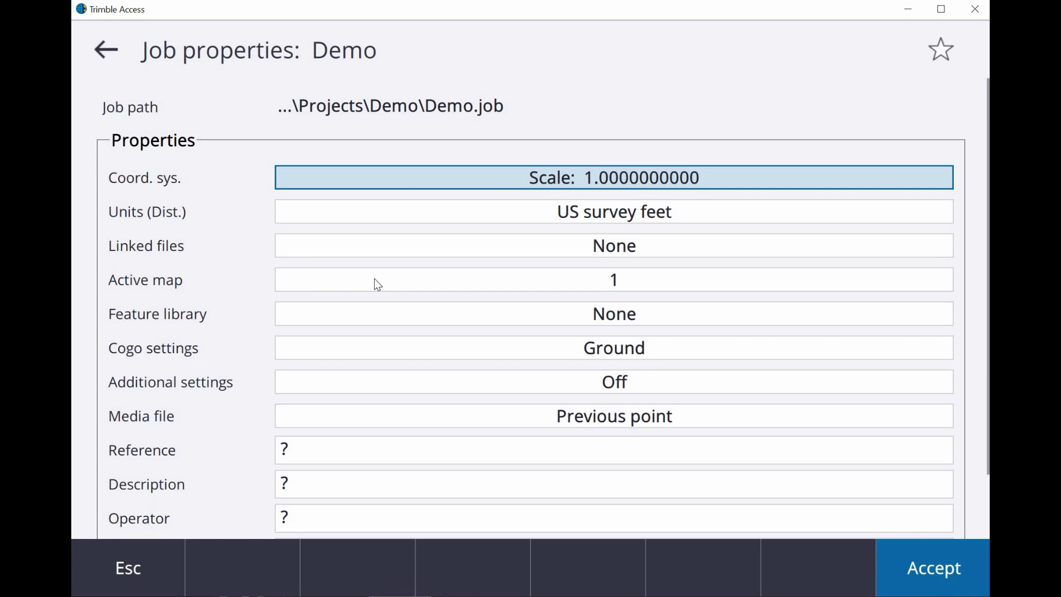
left_click(378, 284)
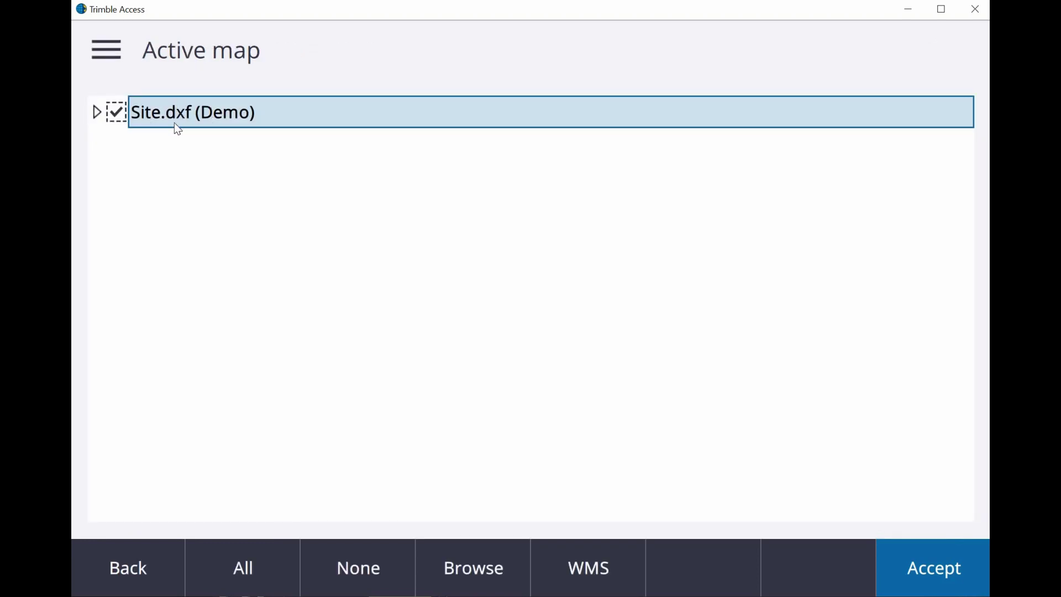
left_click(96, 111)
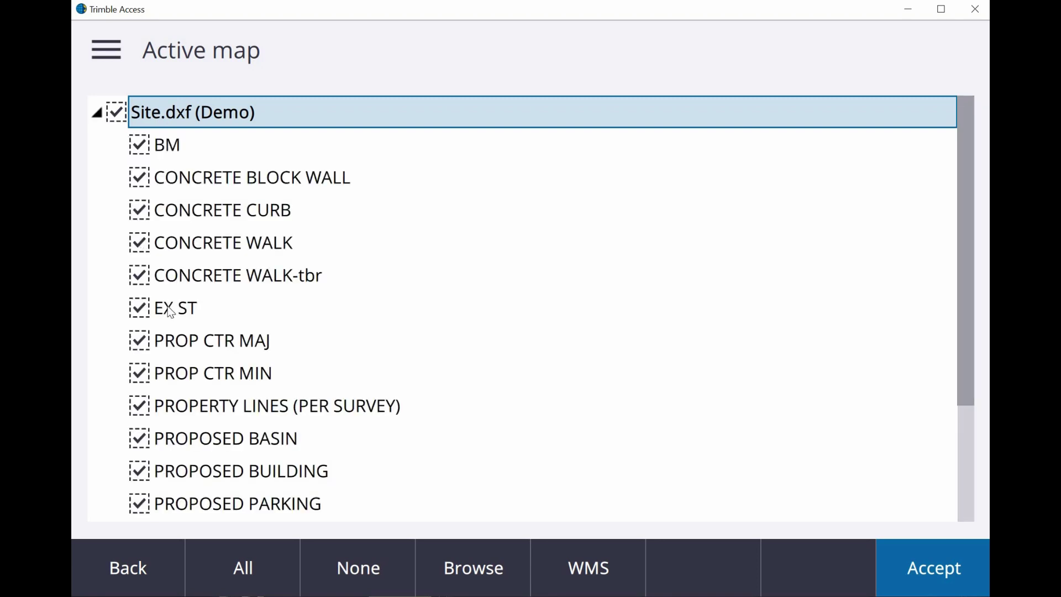
scroll(167, 307, "down", 1)
scroll(168, 306, "down", 3)
scroll(134, 257, "up", 4)
Make Site.dxf visible and selectable in the active map, accept, and open Demo.
left_click(104, 121)
left_click(134, 125)
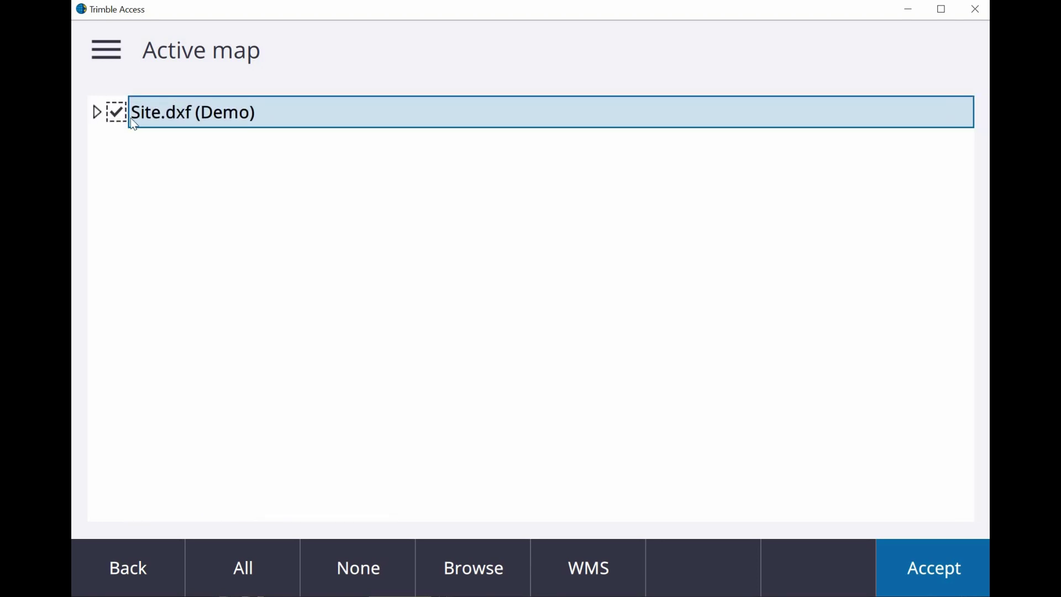
left_click(159, 121)
left_click(160, 117)
left_click(935, 569)
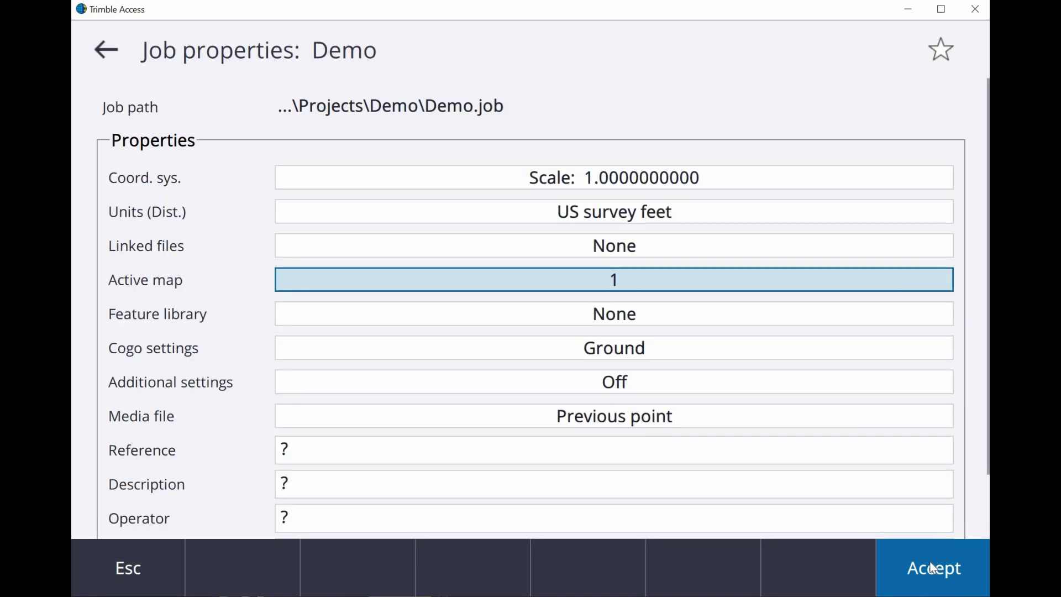
left_click(934, 567)
left_click(934, 569)
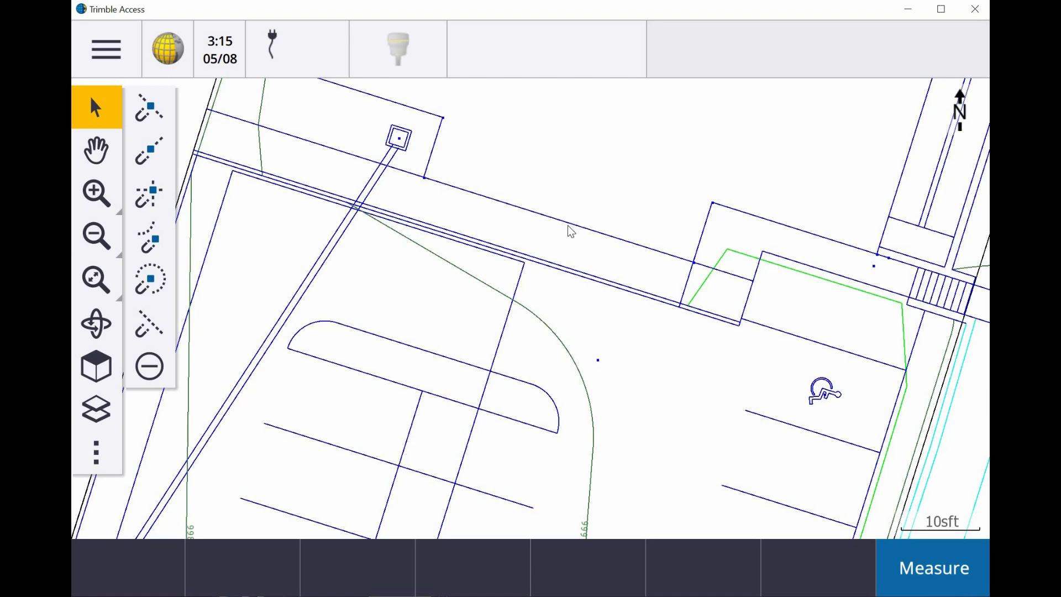
Zoom to the whole site and hide the Snap-to toolbar.
left_click(101, 248)
left_click(101, 248)
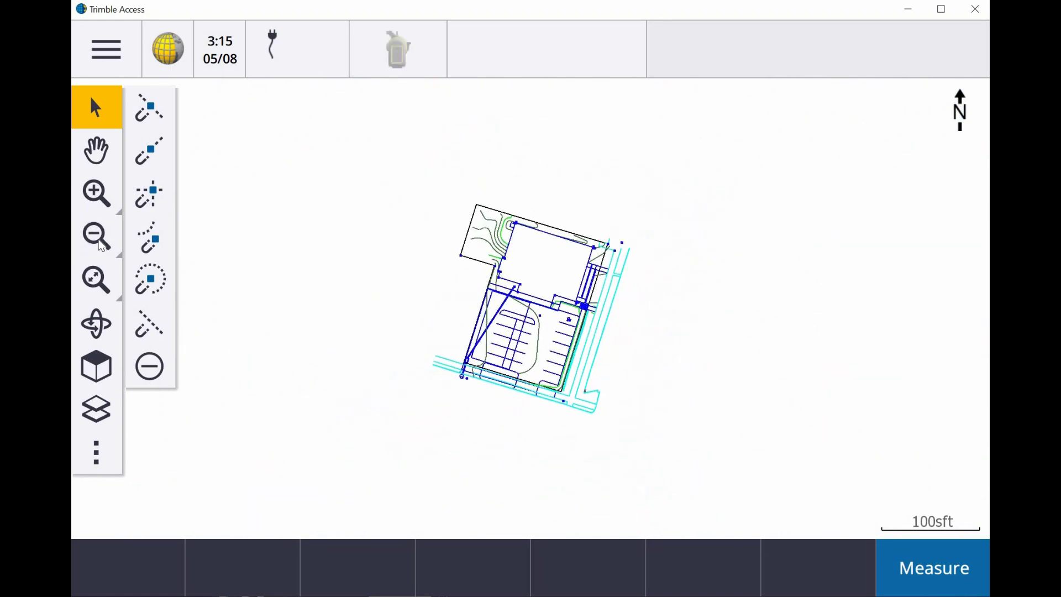
left_click(97, 194)
left_click(98, 459)
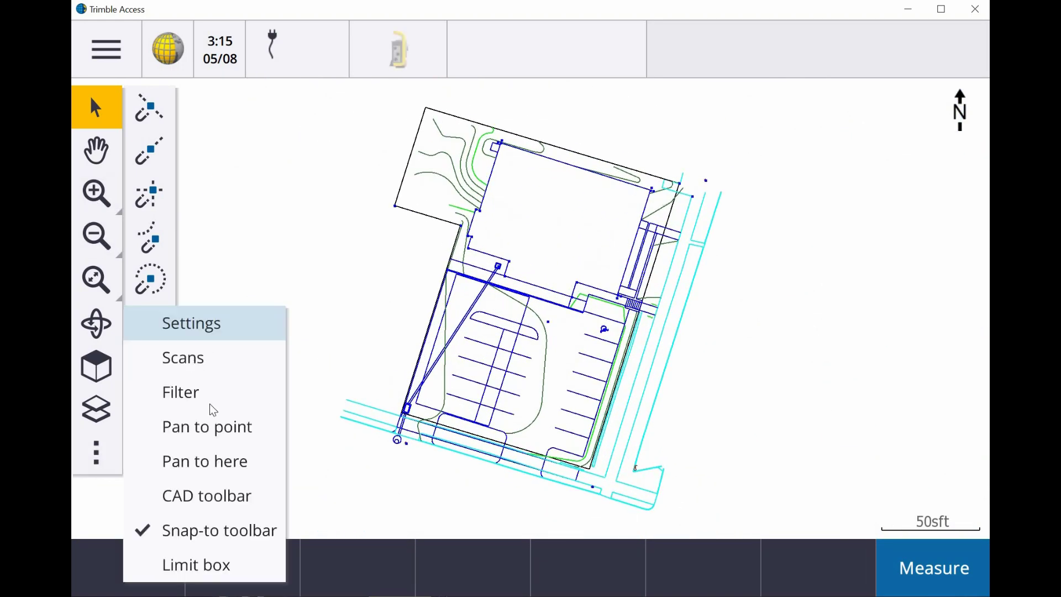
left_click(191, 532)
Enable Create nodes (DXF, Shape & LandXML) in the map settings.
left_click(96, 453)
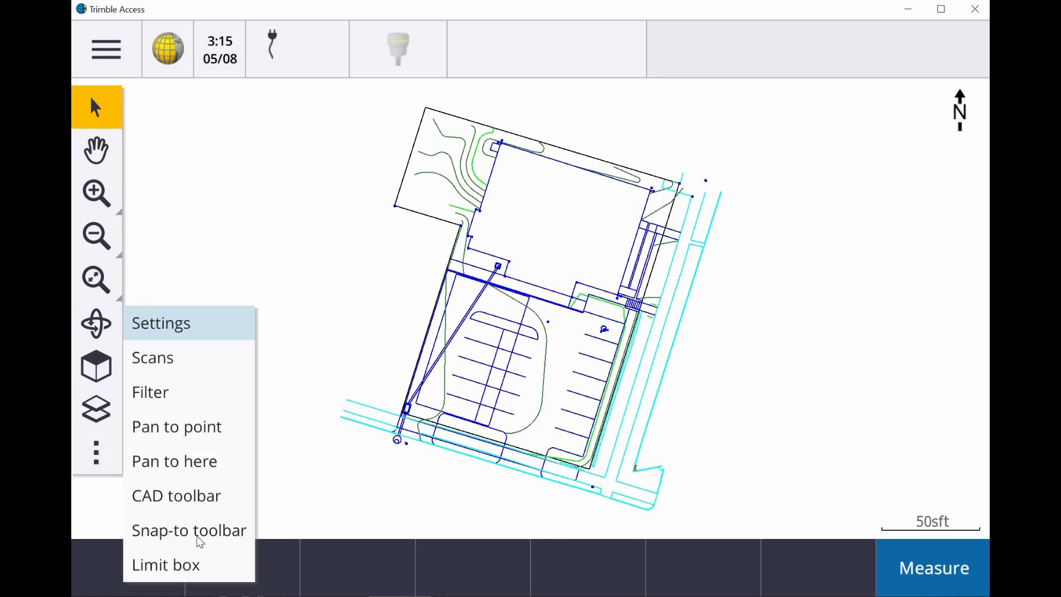
left_click(197, 328)
scroll(856, 280, "down", 5)
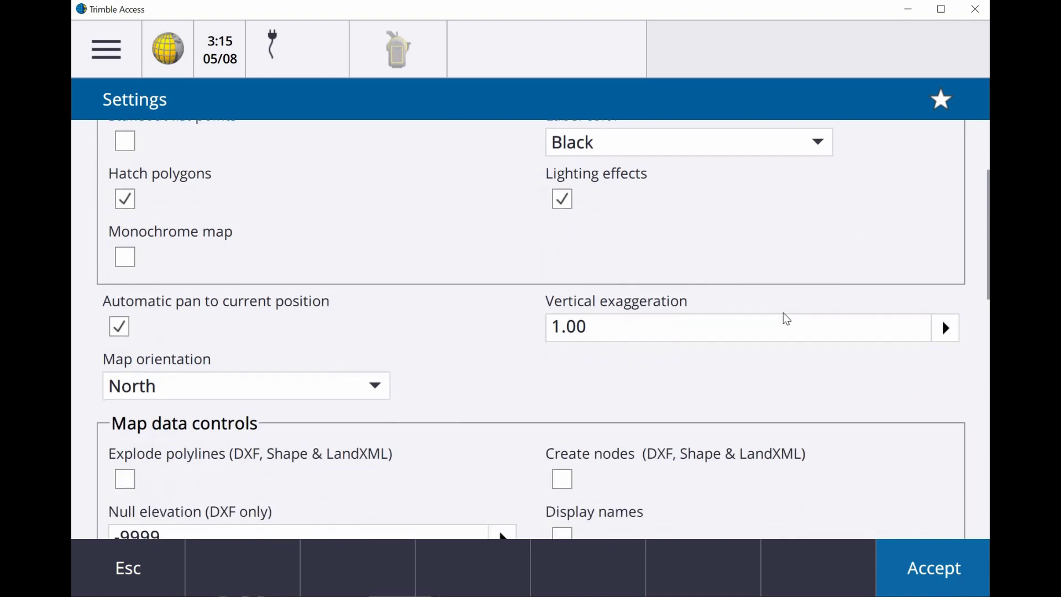
left_click(565, 344)
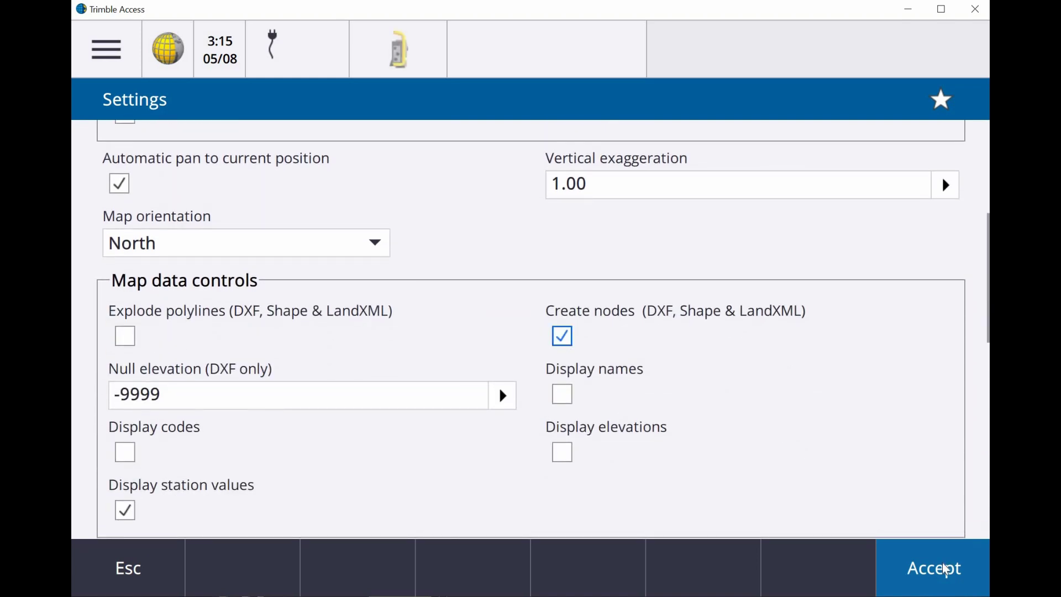
left_click(947, 568)
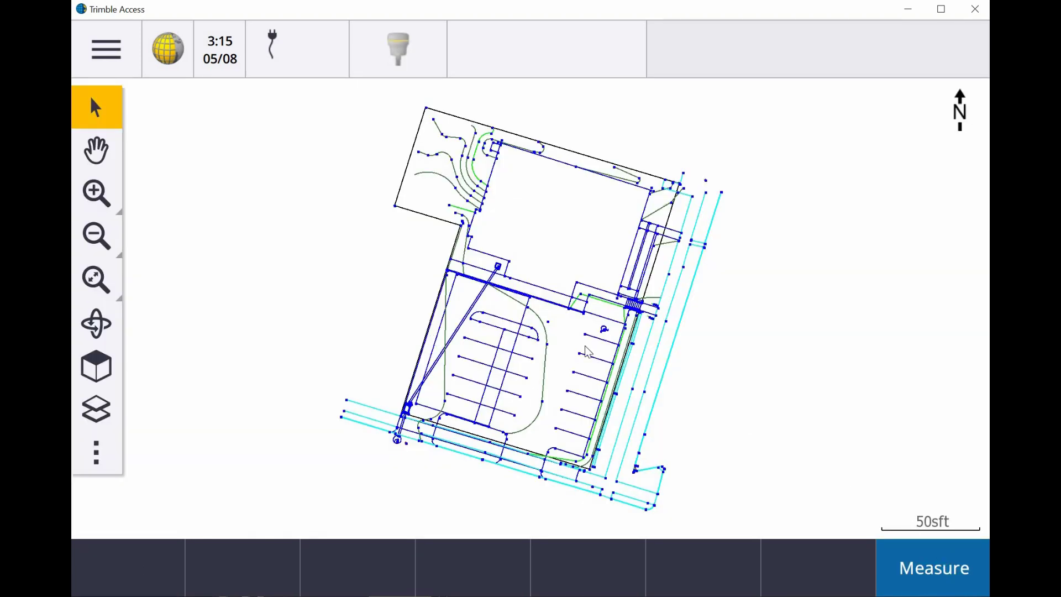
Select a node on a parking line, then clear the node selection.
left_click(532, 359)
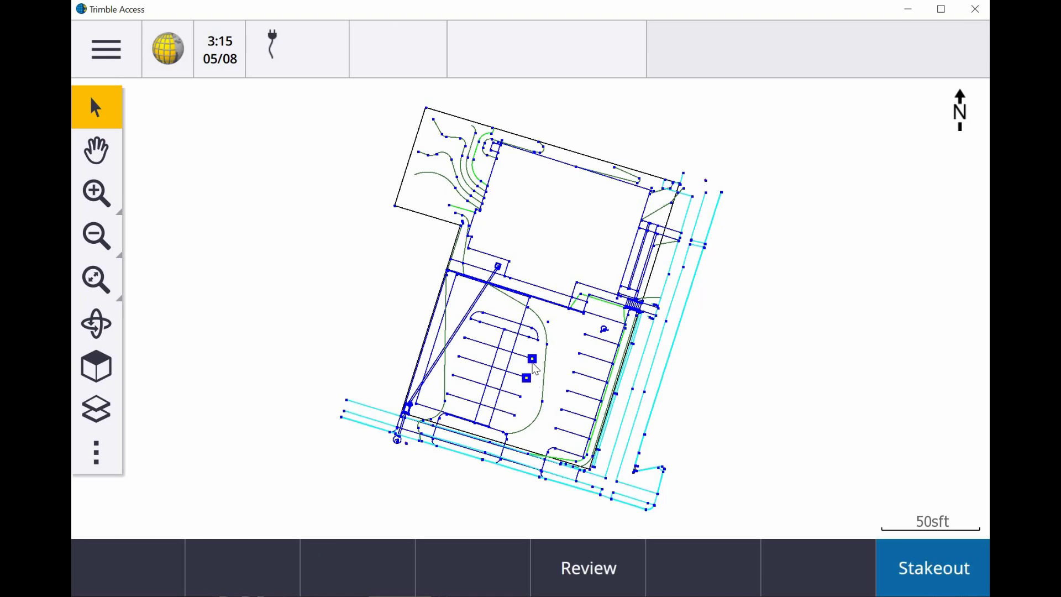
left_click(529, 382)
left_click(528, 388)
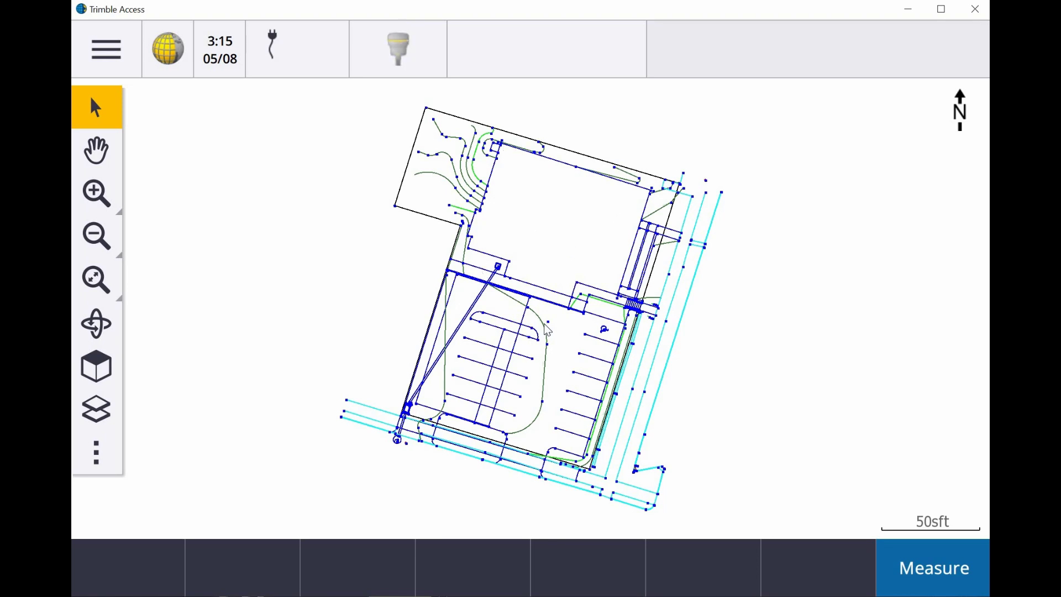
Turn off Create nodes in the map settings.
left_click(96, 453)
left_click(144, 326)
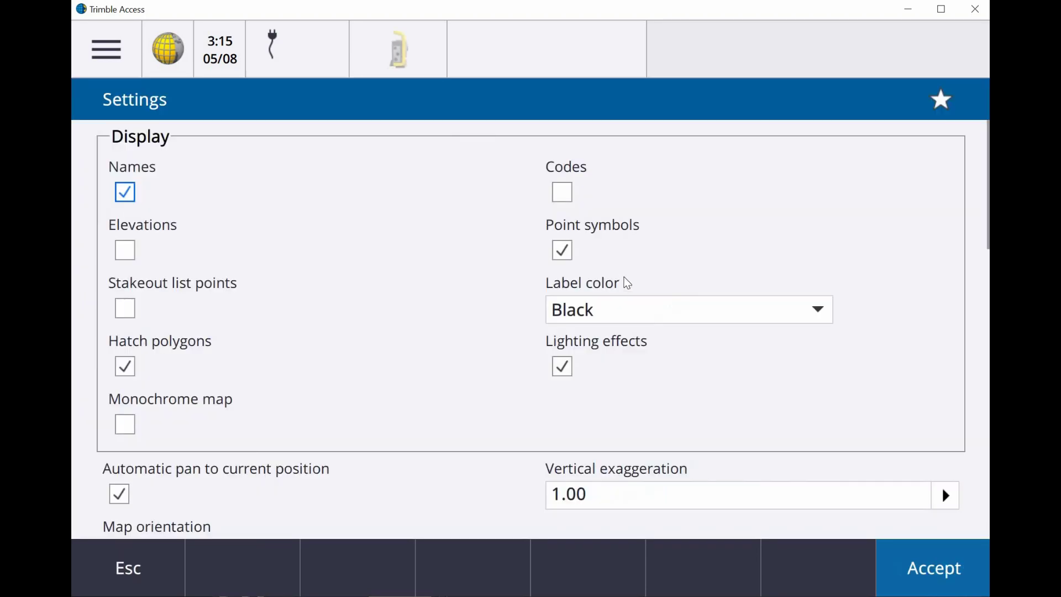
scroll(617, 313, "down", 5)
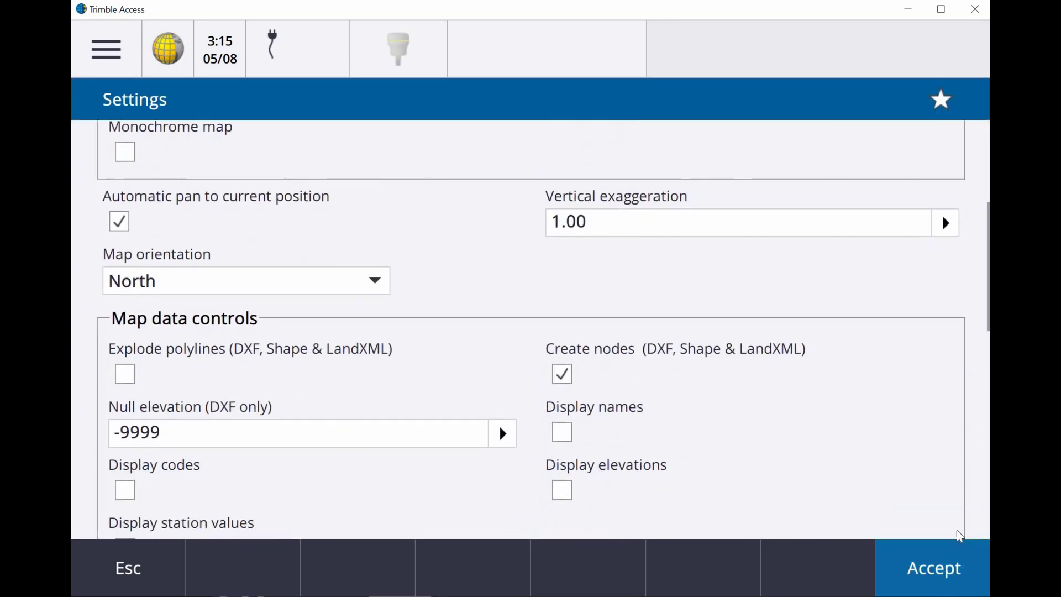
left_click(563, 373)
left_click(936, 561)
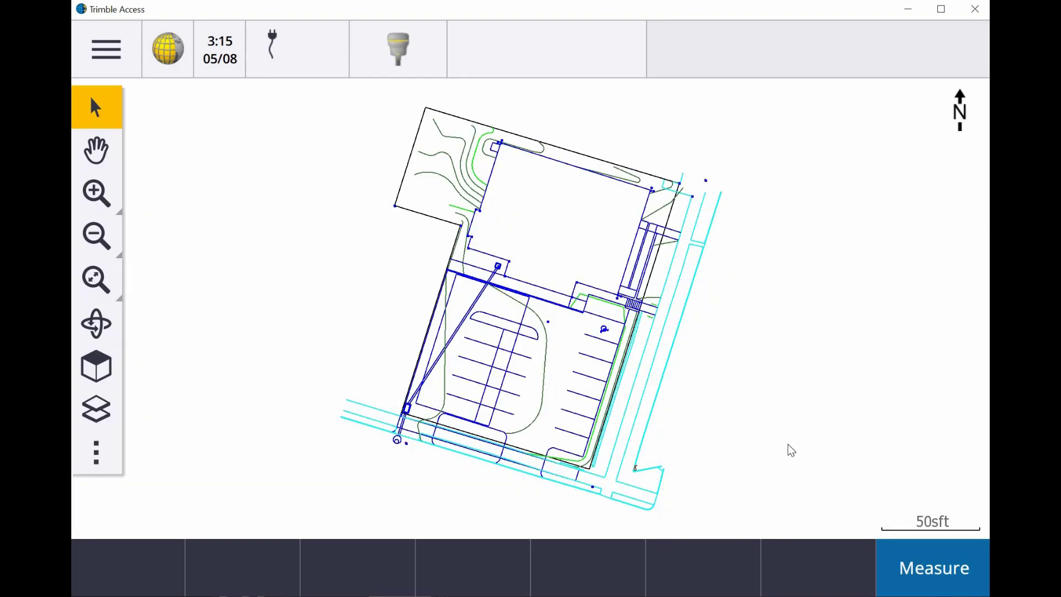
Zoom in on the parking area and show the Snap-to toolbar again.
left_click(95, 204)
left_click(96, 453)
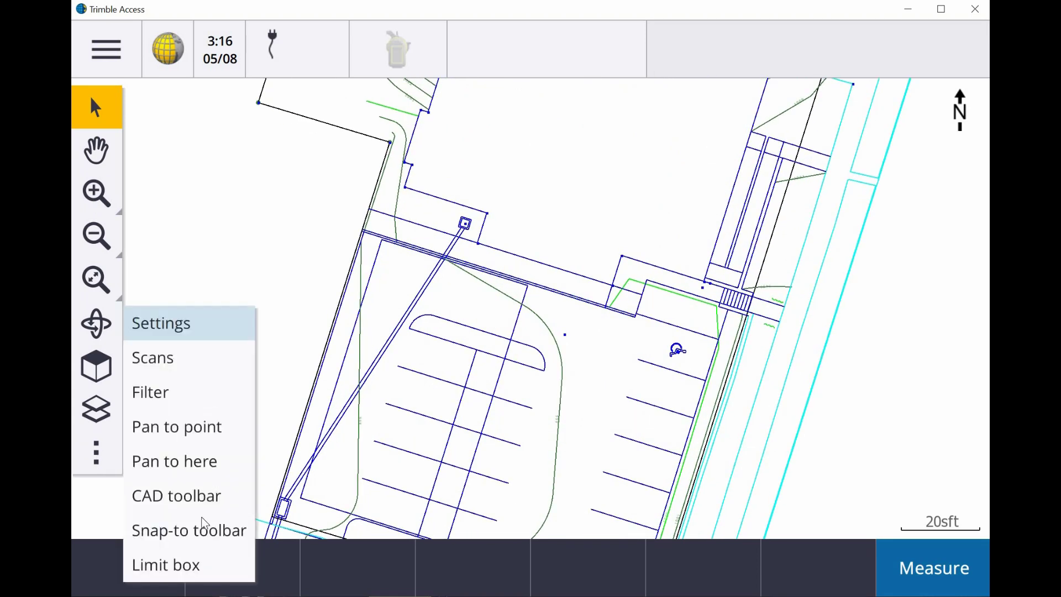
left_click(206, 541)
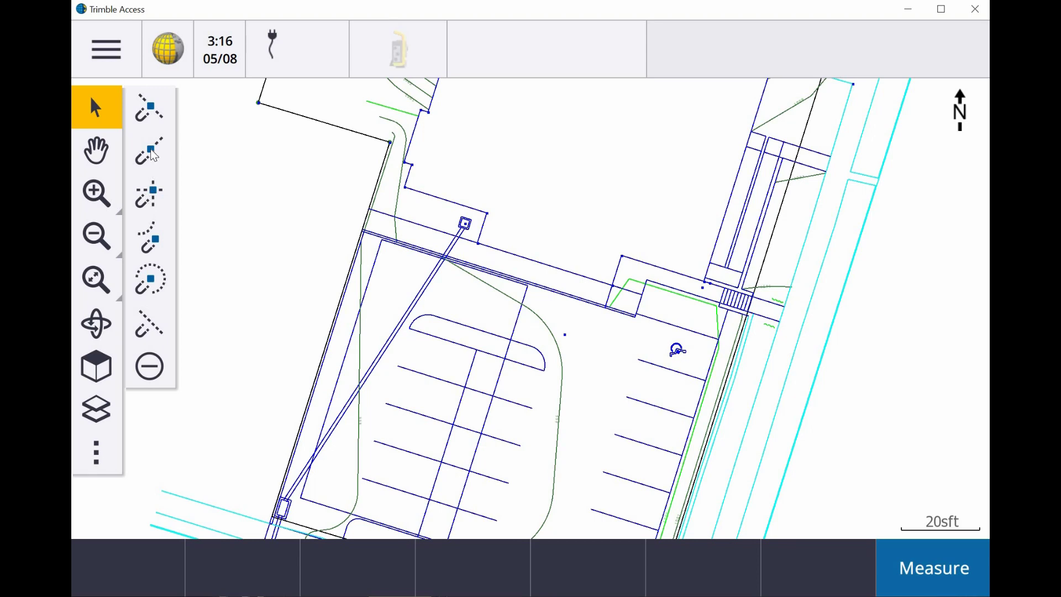
Use Snap to end to pick both ends of a parking stripe line.
left_click(152, 114)
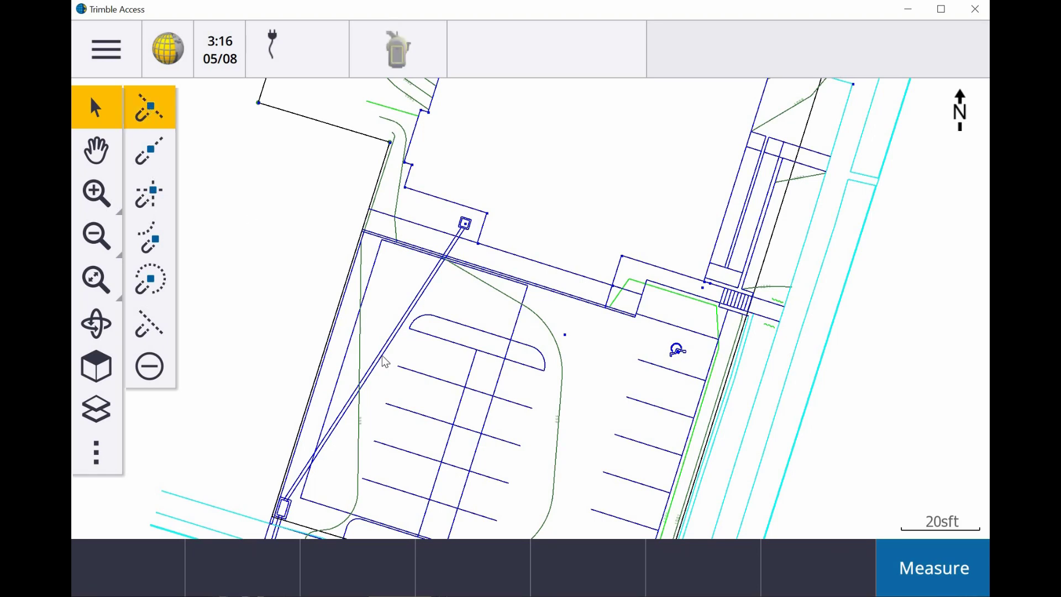
left_click(432, 382)
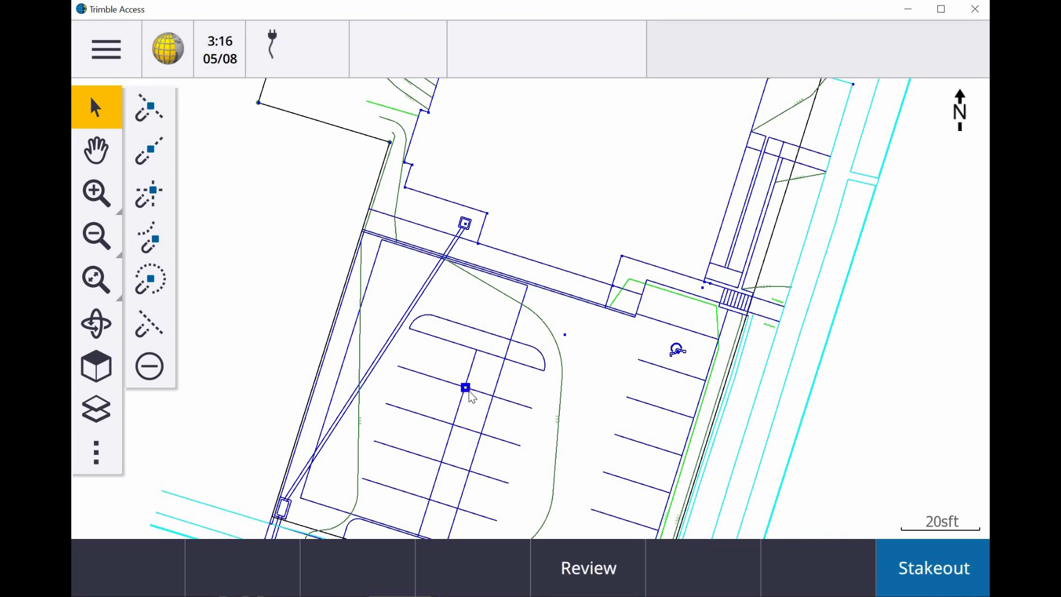
left_click(157, 159)
left_click(157, 160)
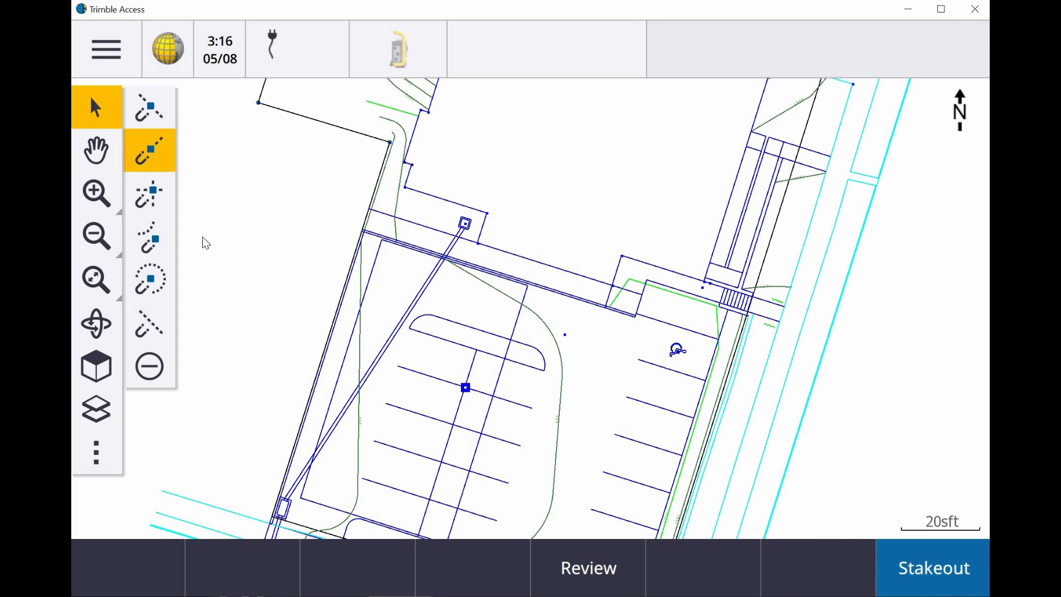
left_click(401, 369)
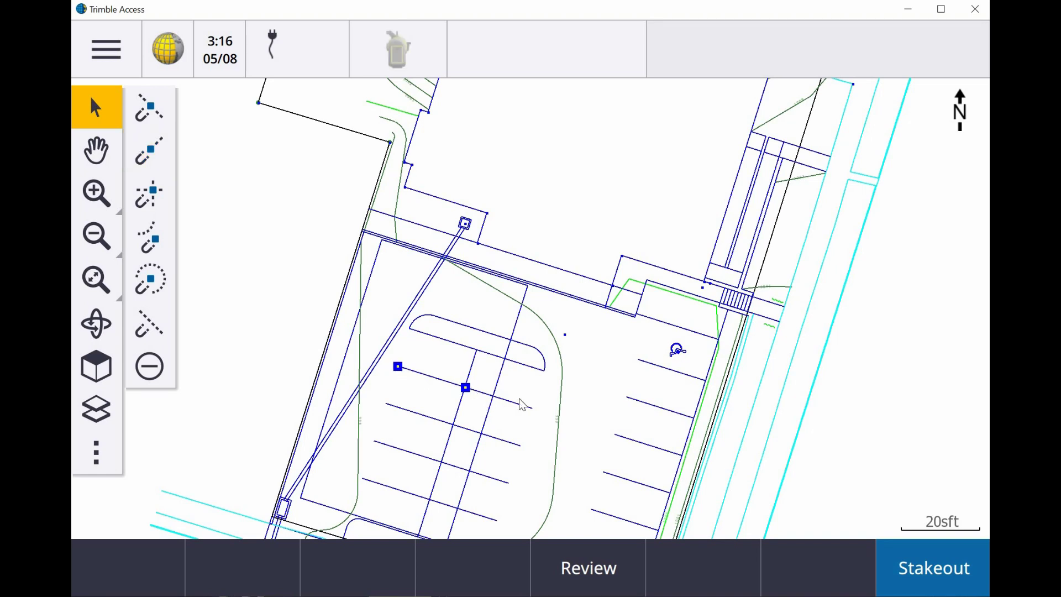
left_click(533, 409)
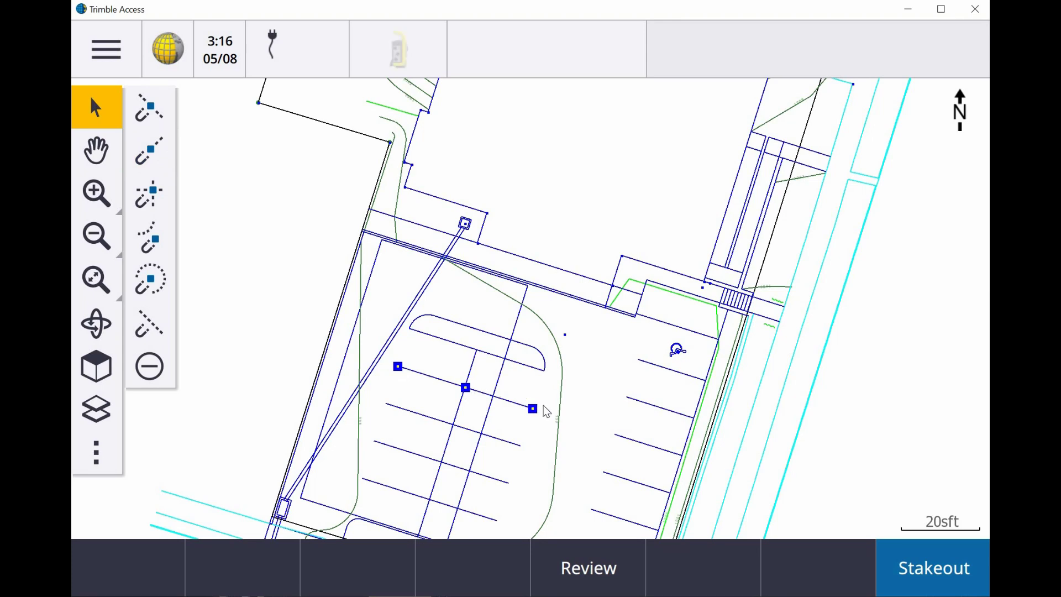
Clear the three snapped points from the map selection.
right_click(591, 384)
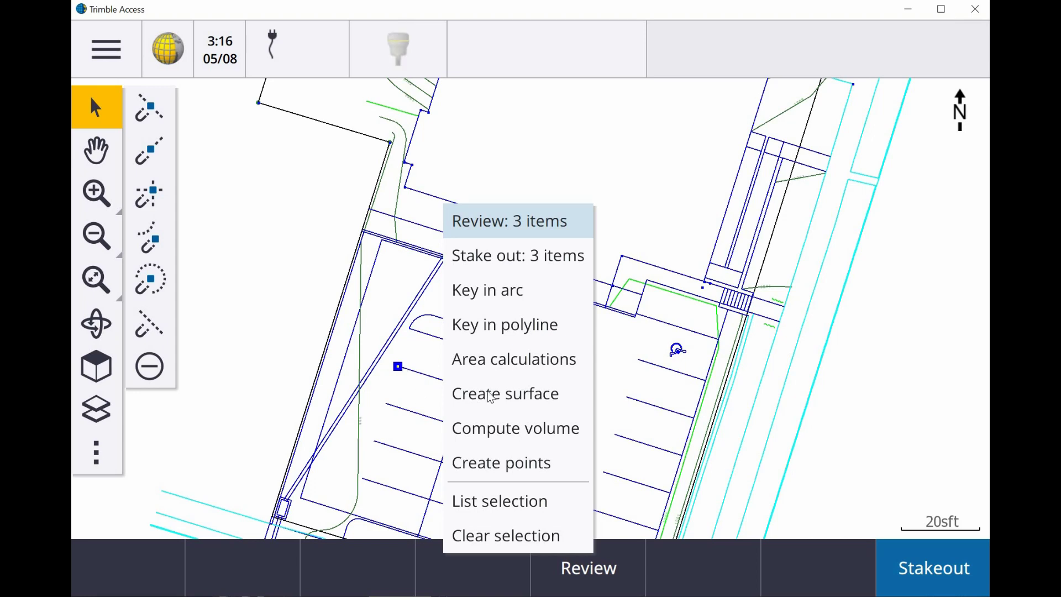
left_click(284, 297)
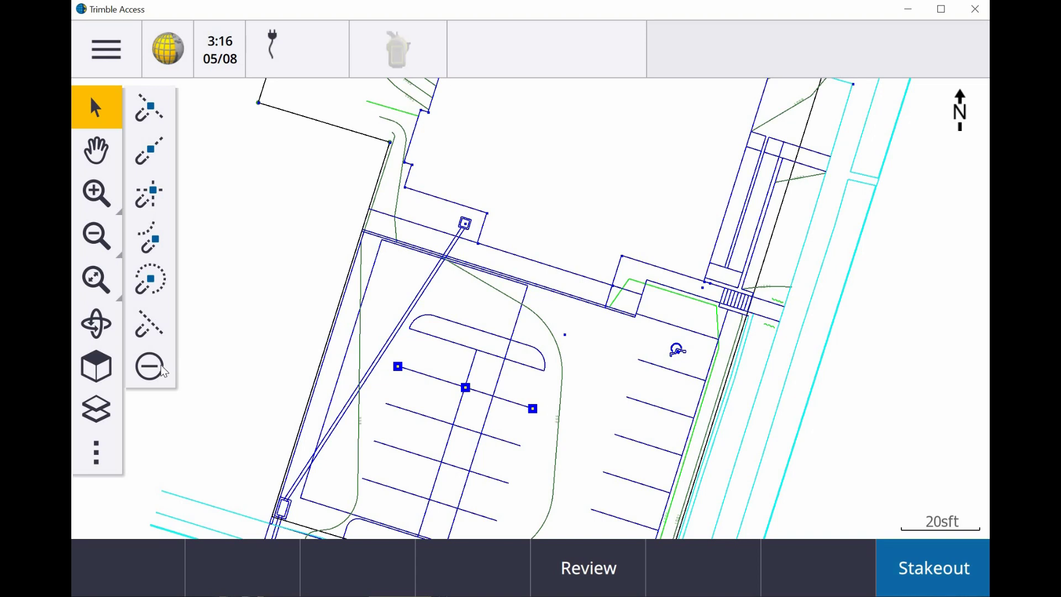
left_click(162, 370)
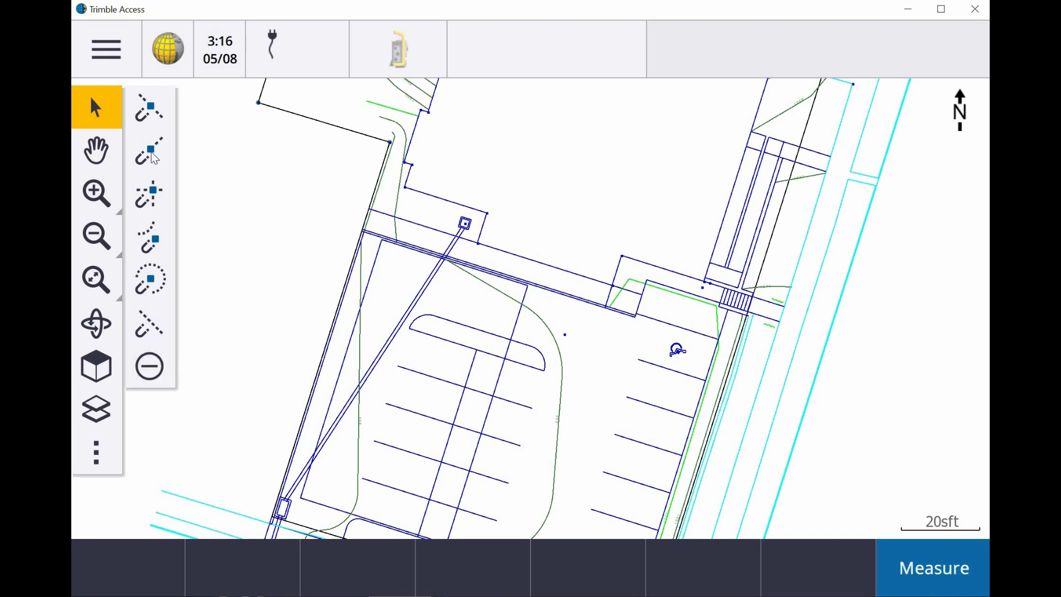
left_click(152, 200)
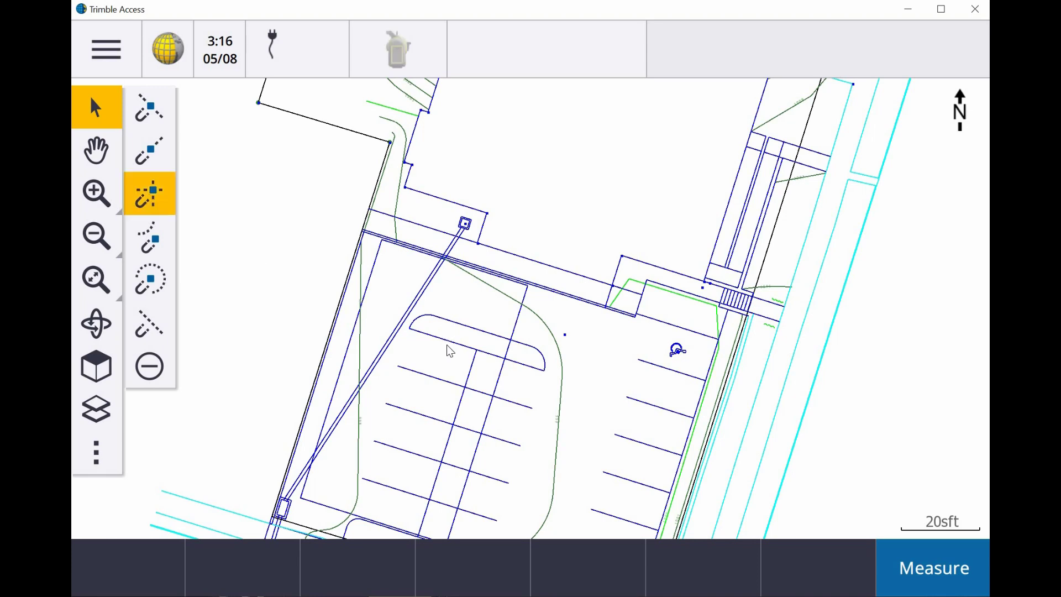
left_click(478, 354)
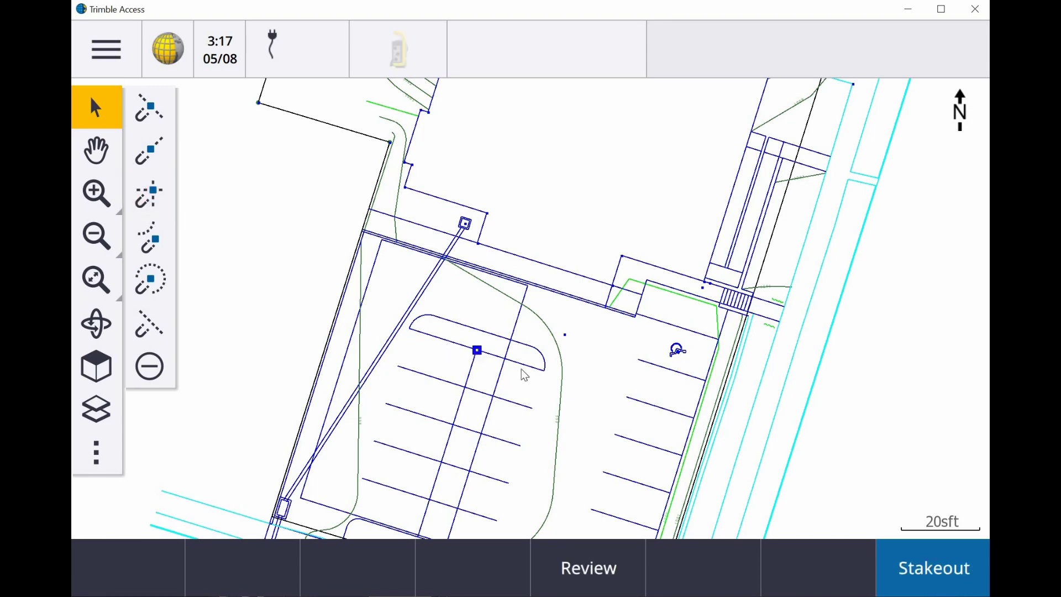
left_click(469, 396)
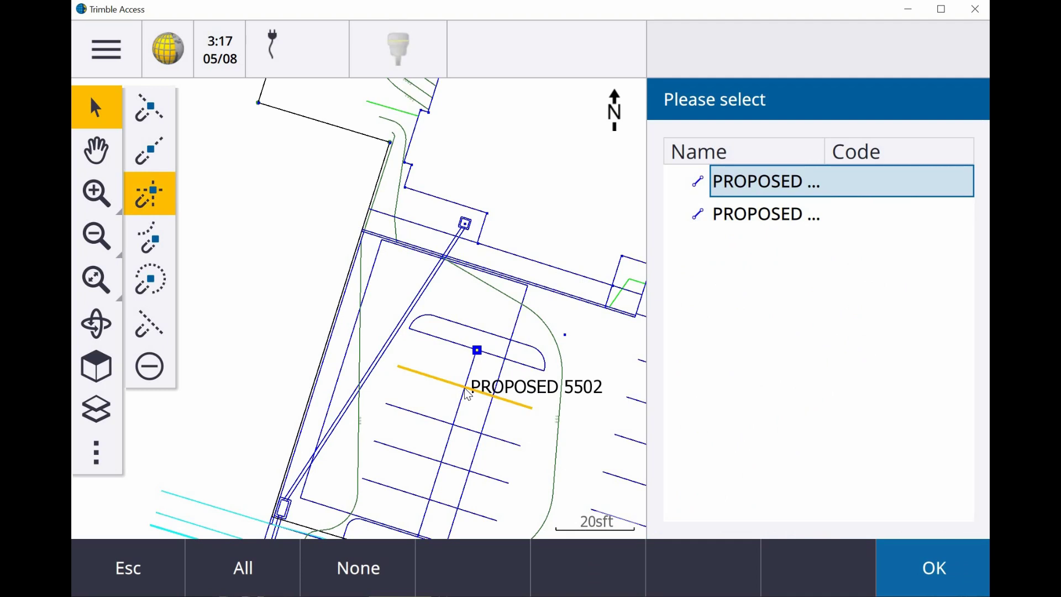
key("Escape")
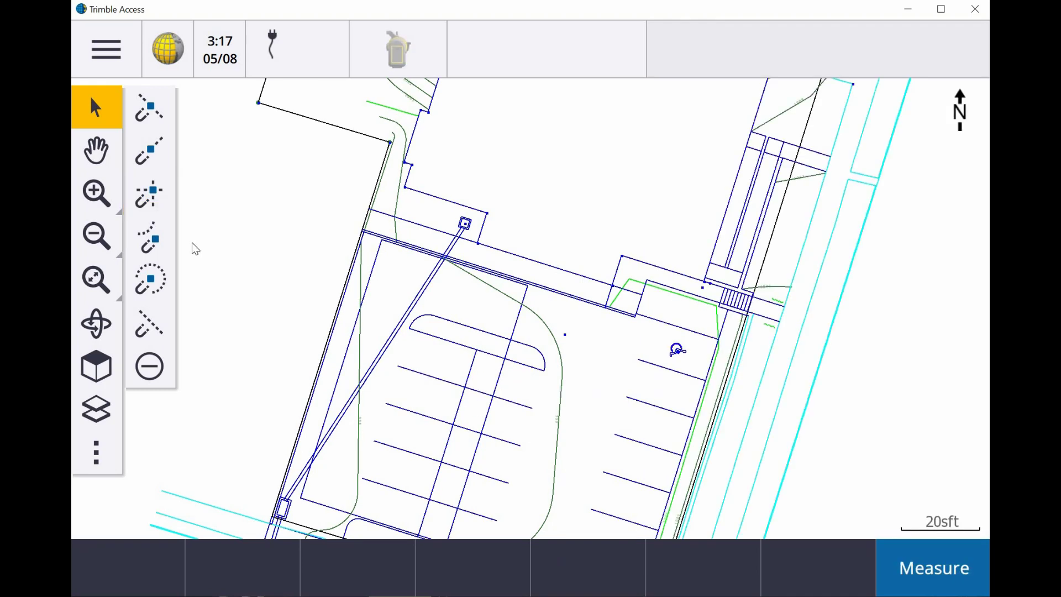
left_click(153, 246)
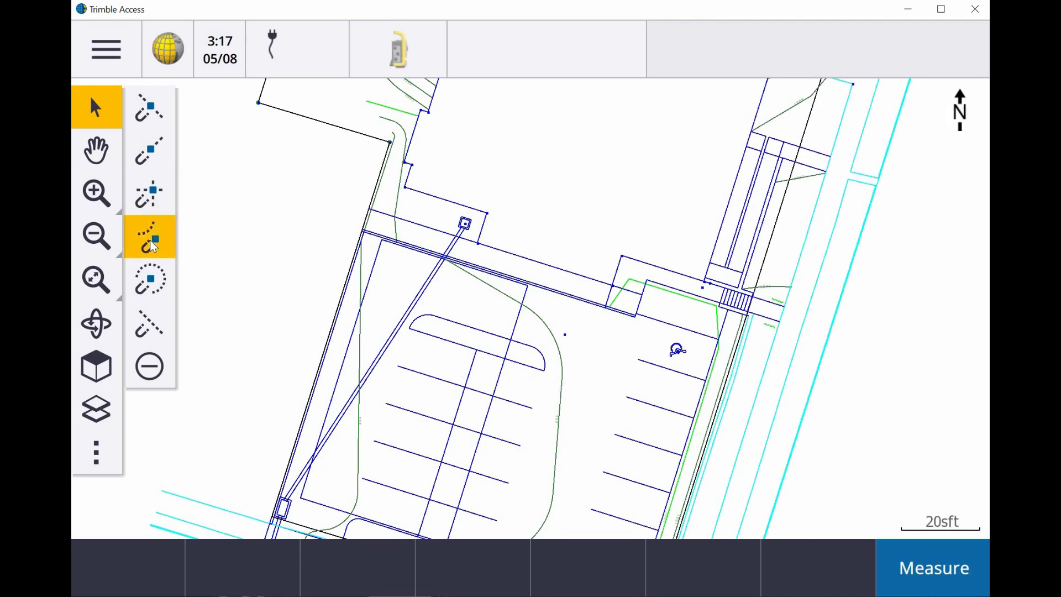
left_click(543, 358)
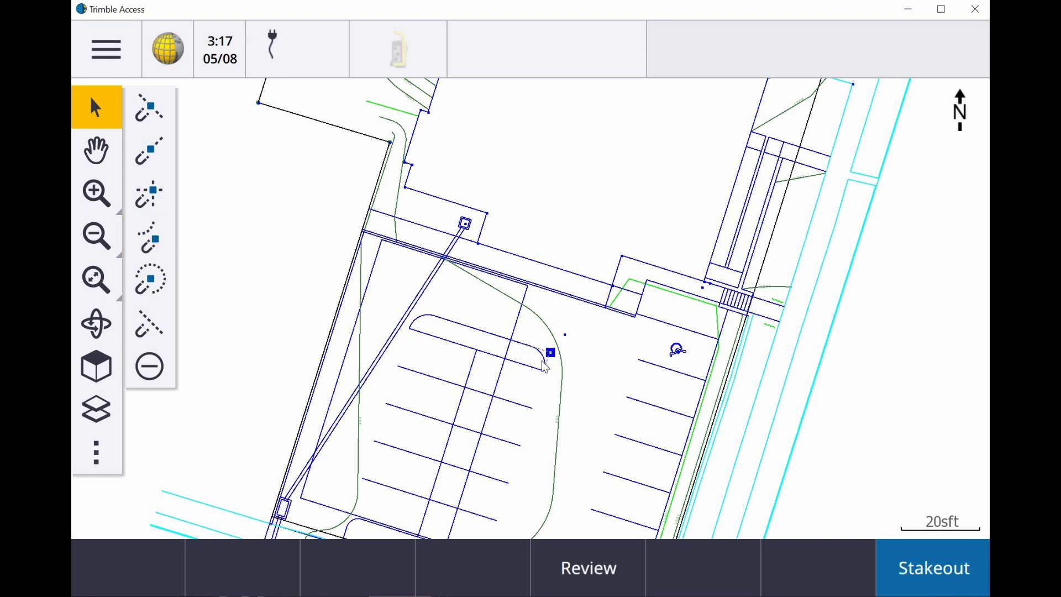
left_click(206, 304)
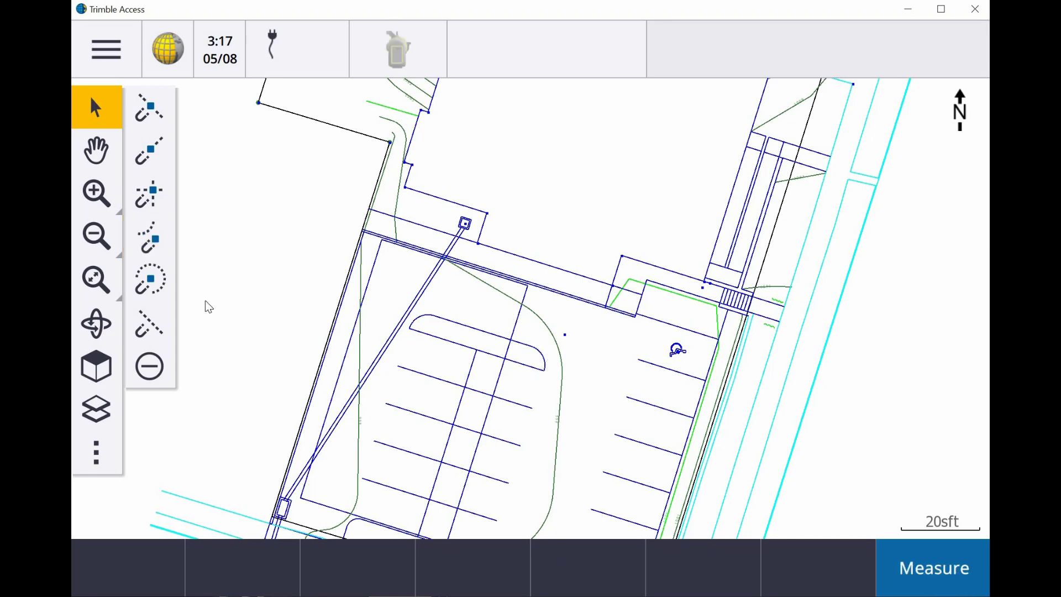
left_click(150, 280)
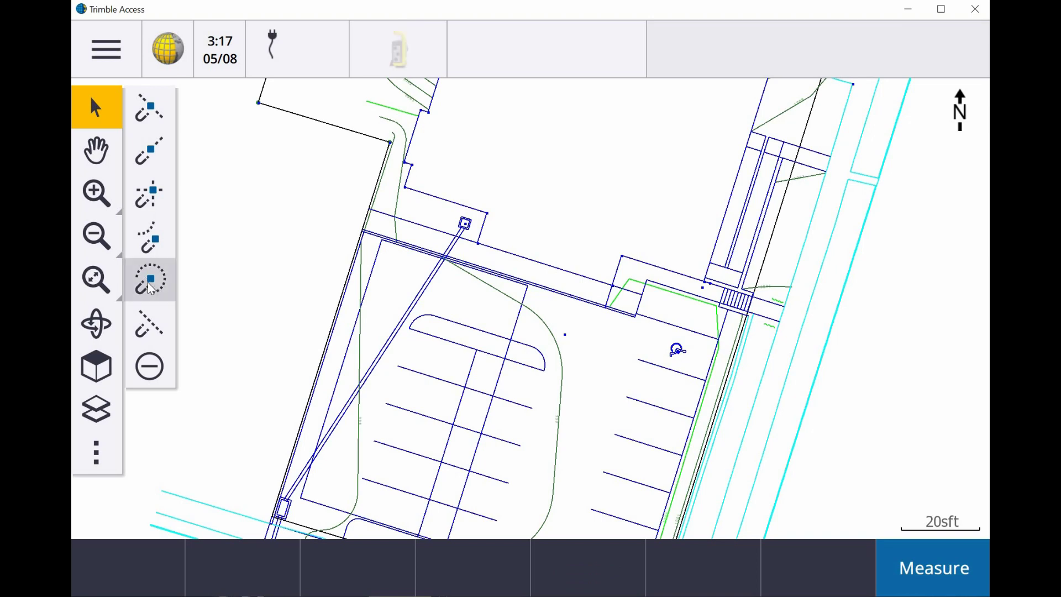
left_click(547, 362)
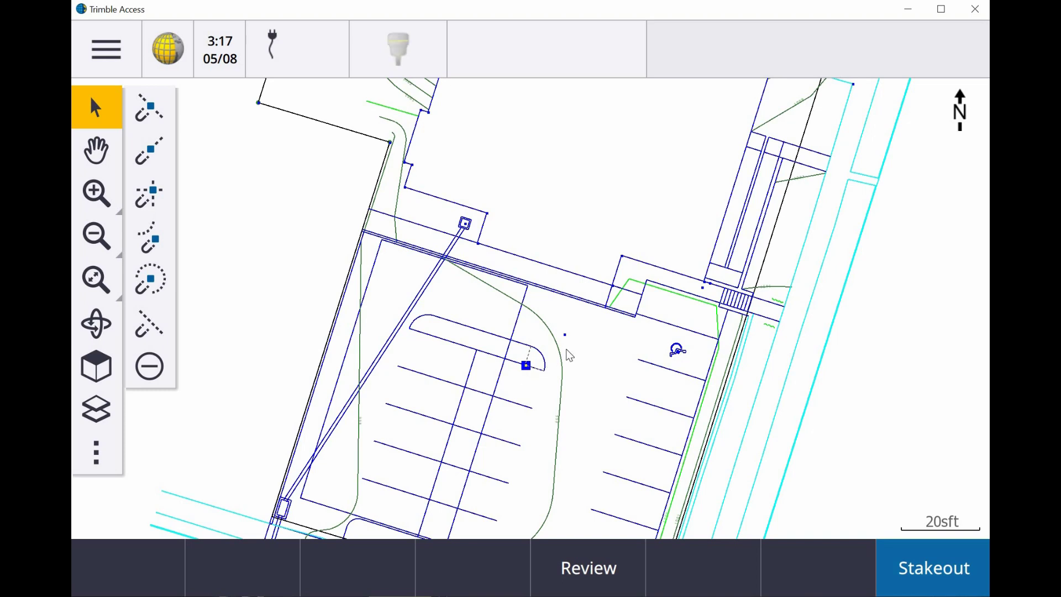
left_click(590, 362)
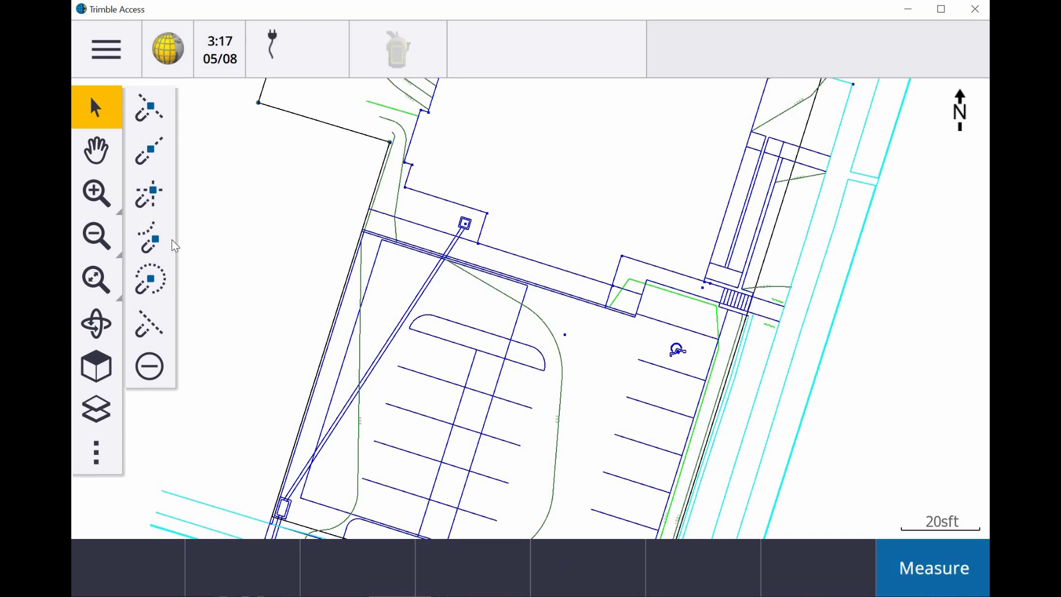
left_click(154, 328)
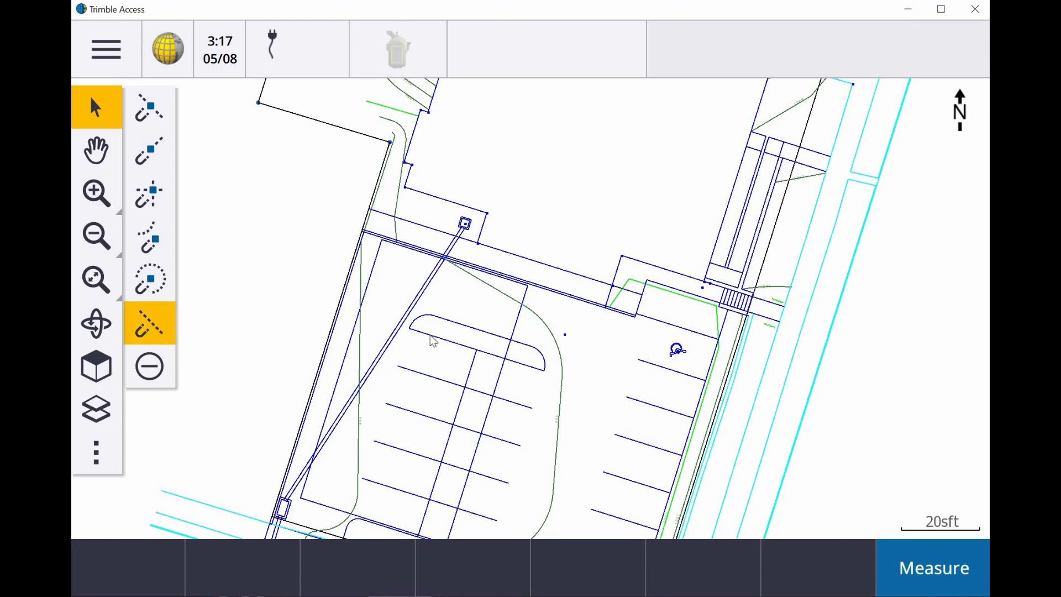
left_click(432, 337)
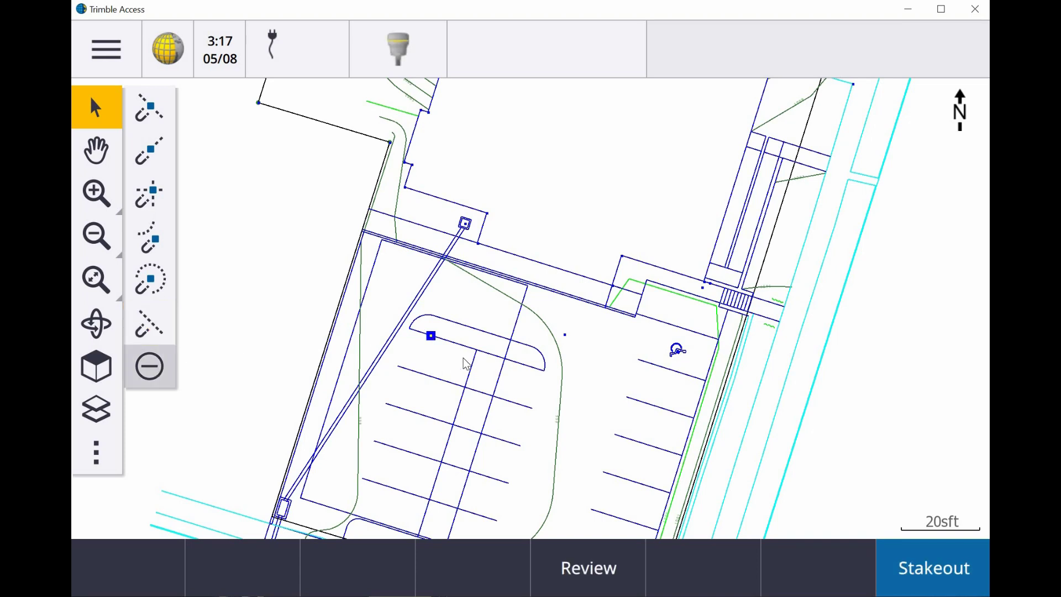
left_click(149, 367)
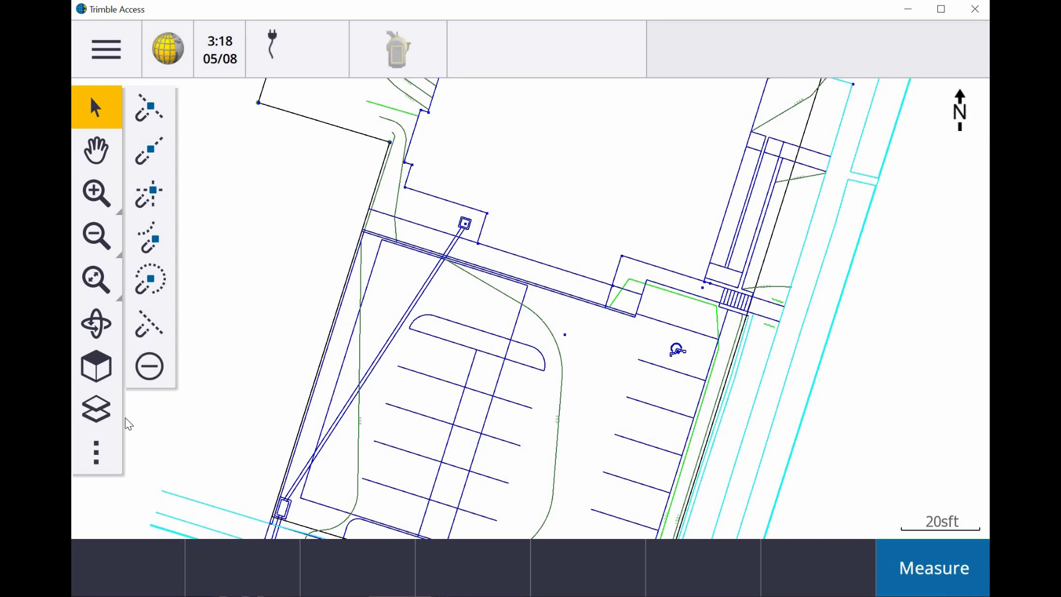
left_click(100, 451)
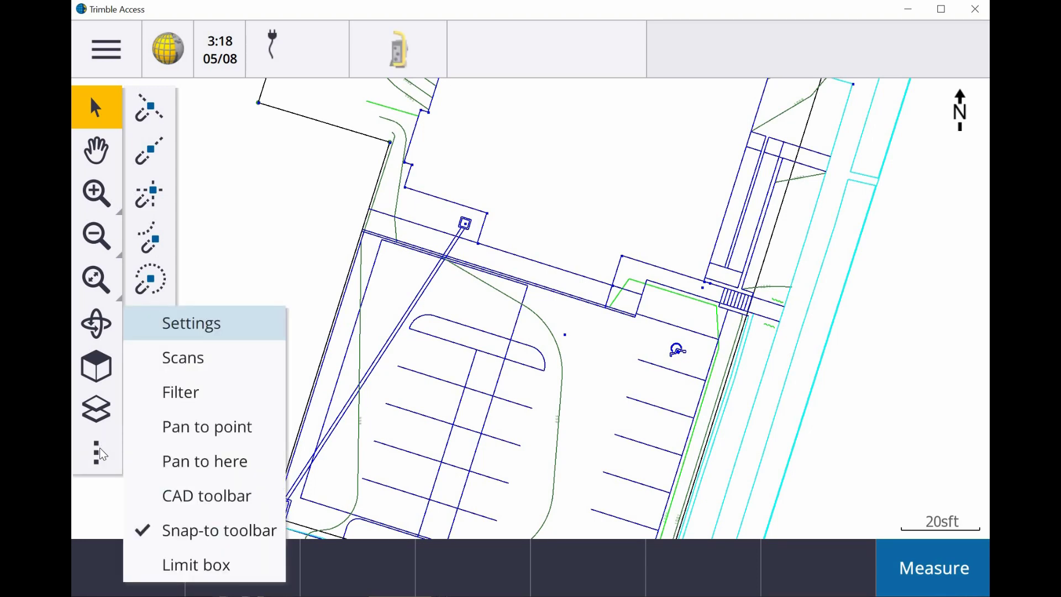
left_click(132, 436)
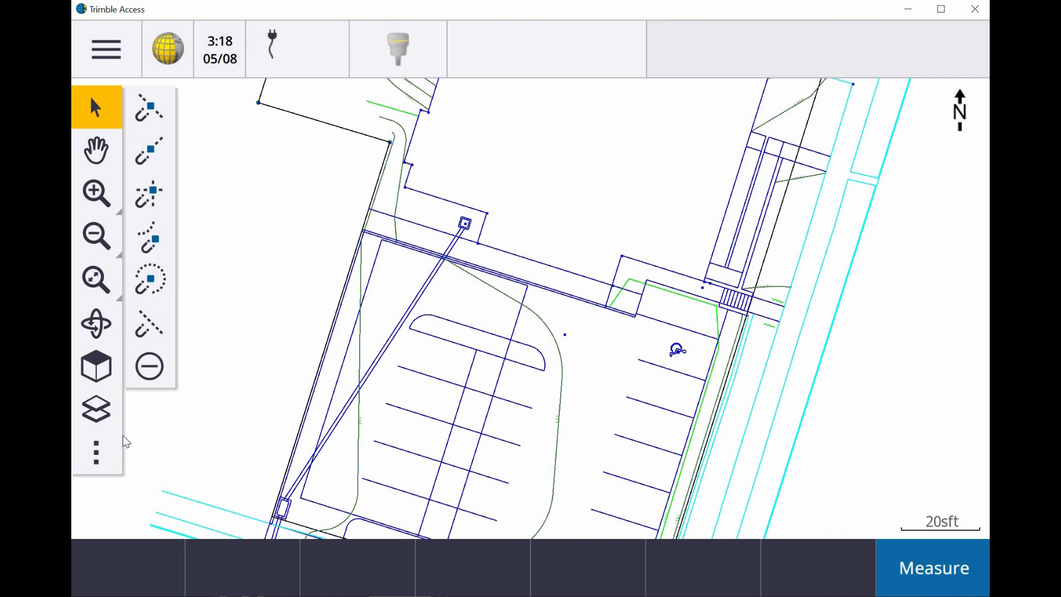